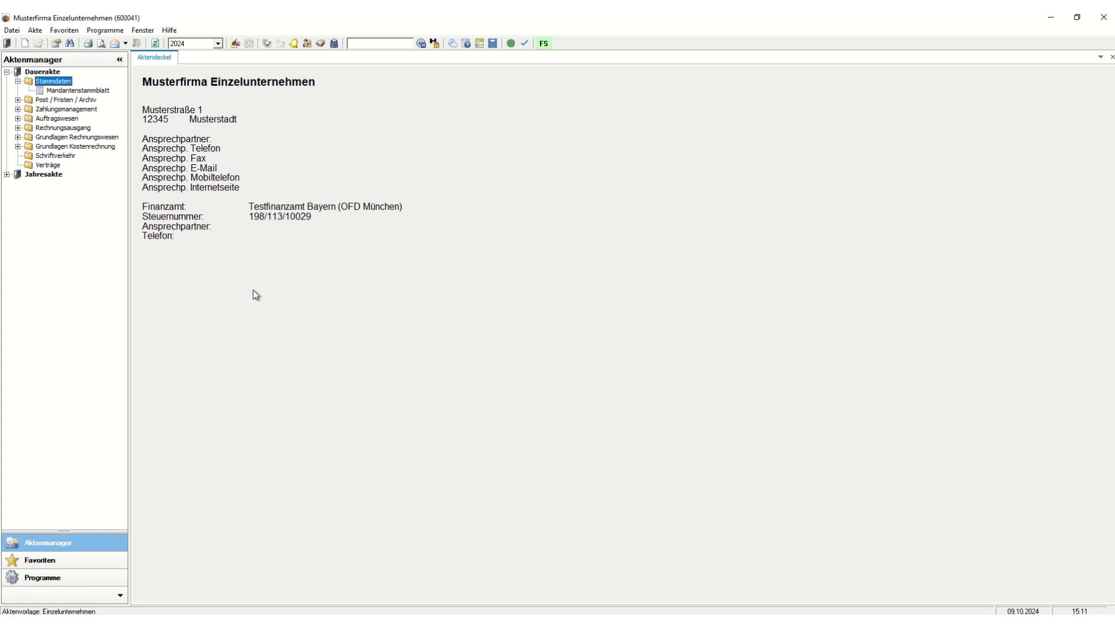
# Add an eNachrichten document from the Steuern templates to the Dauerakte and open it
pyautogui.rightClick(46, 73)
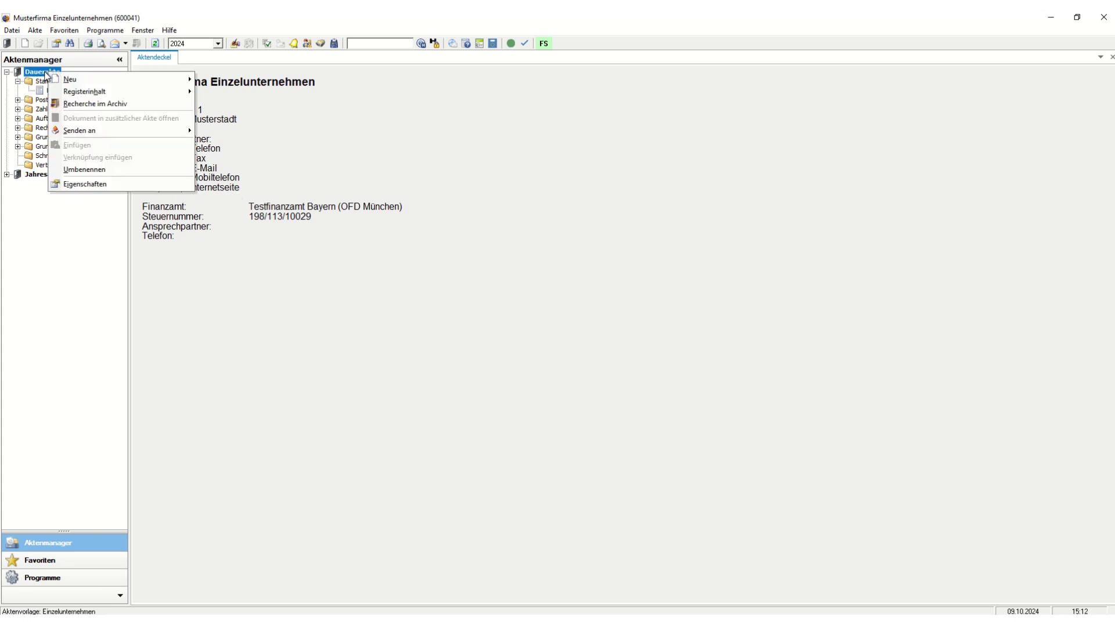
pyautogui.moveTo(96, 79)
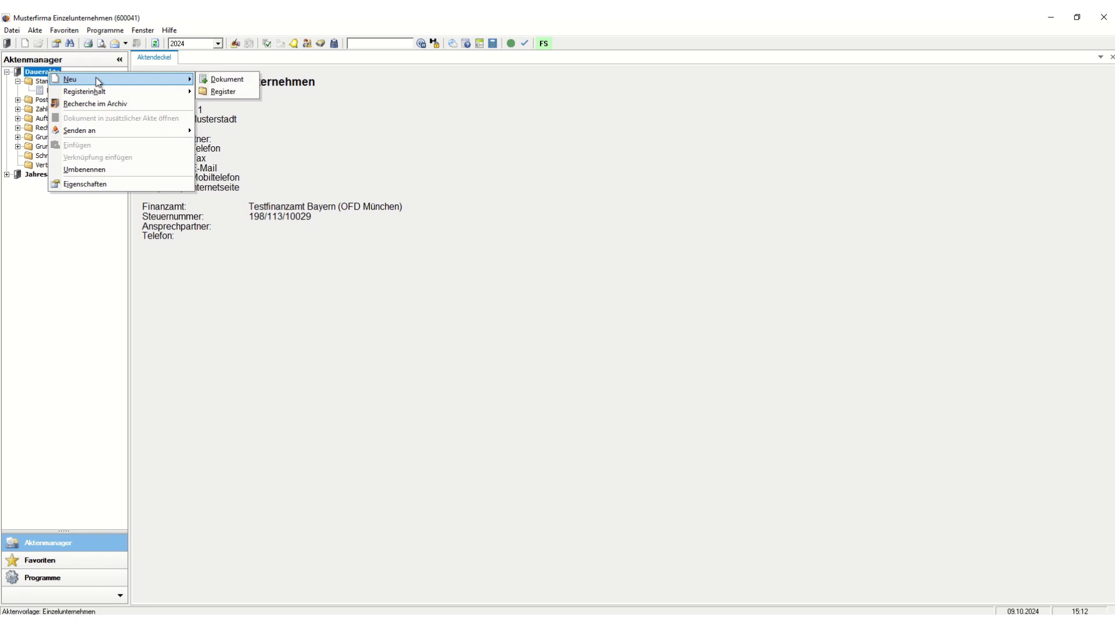
pyautogui.click(228, 82)
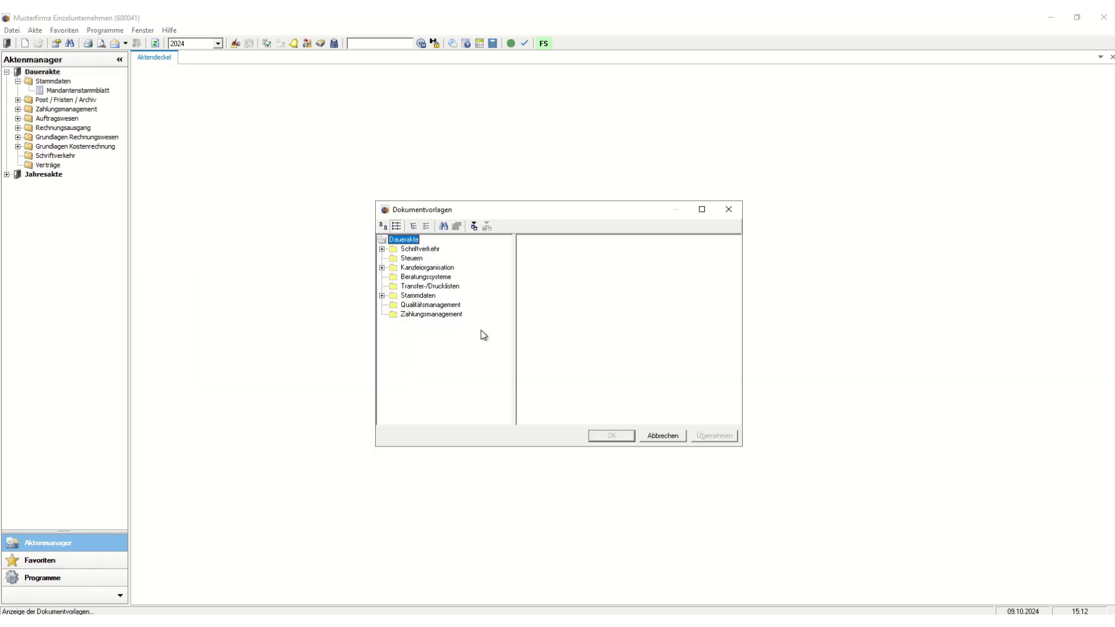
pyautogui.click(413, 259)
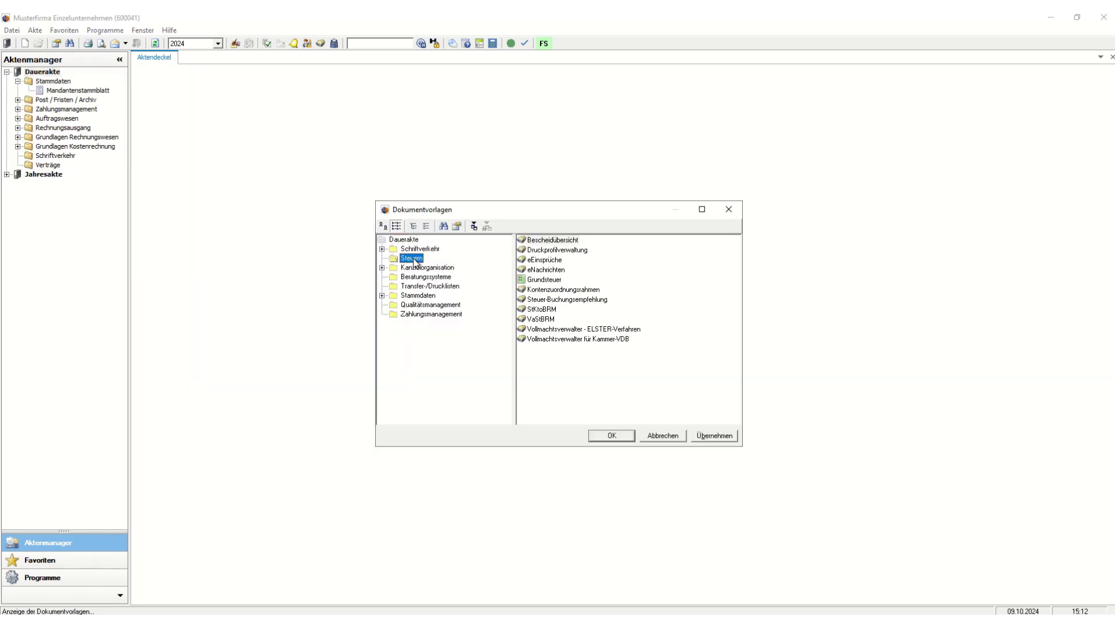
pyautogui.doubleClick(556, 270)
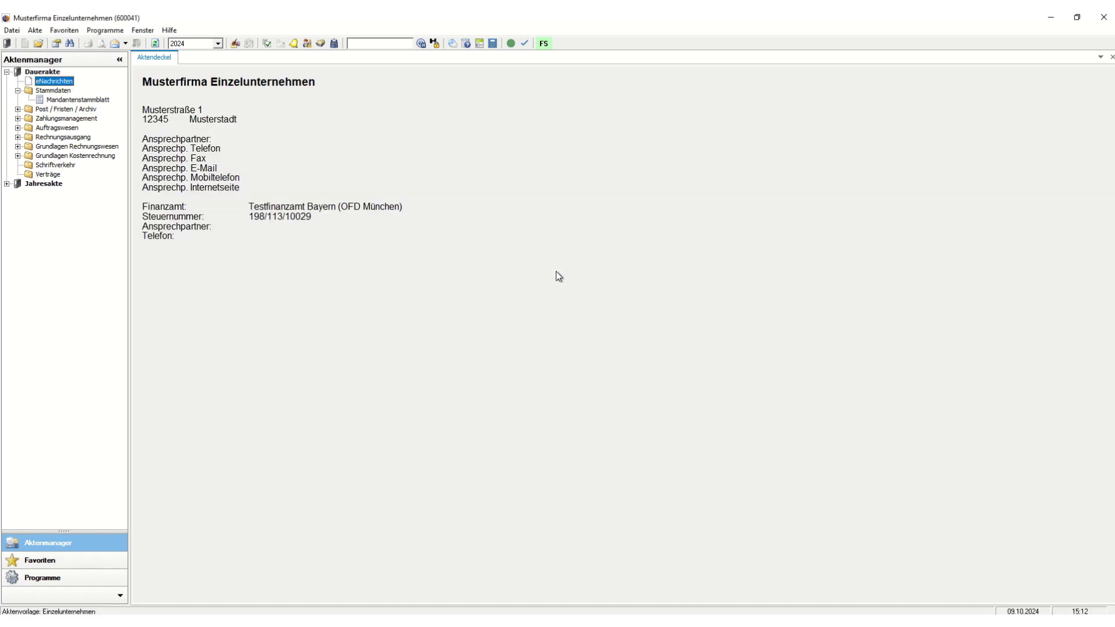
pyautogui.doubleClick(55, 82)
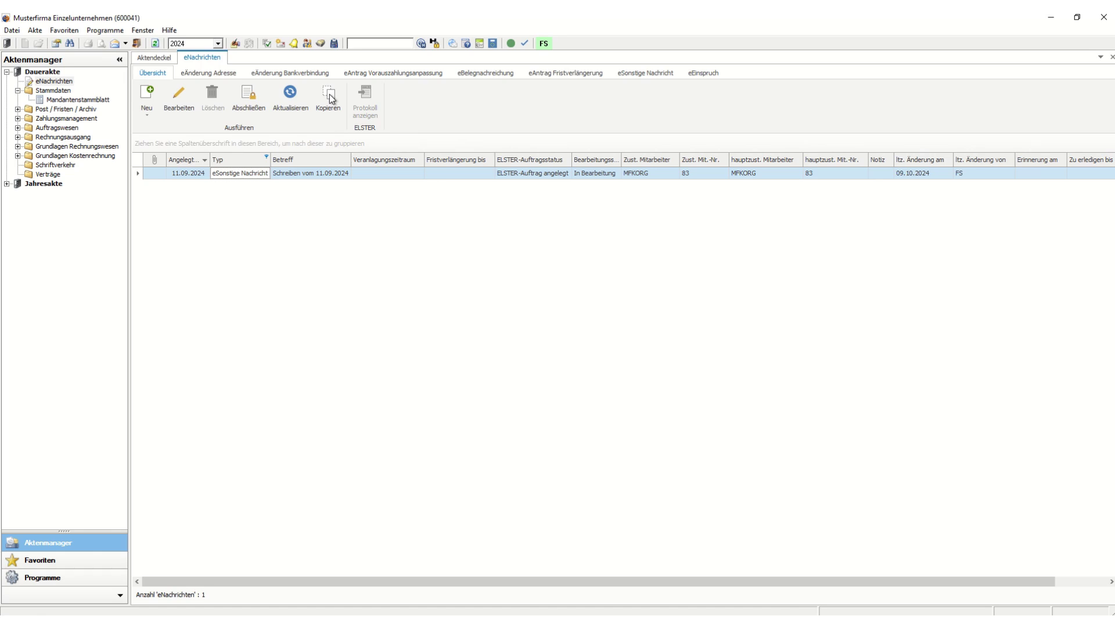
# Create a new eSonstige Nachricht and check the tax numbers available for the client
pyautogui.click(146, 115)
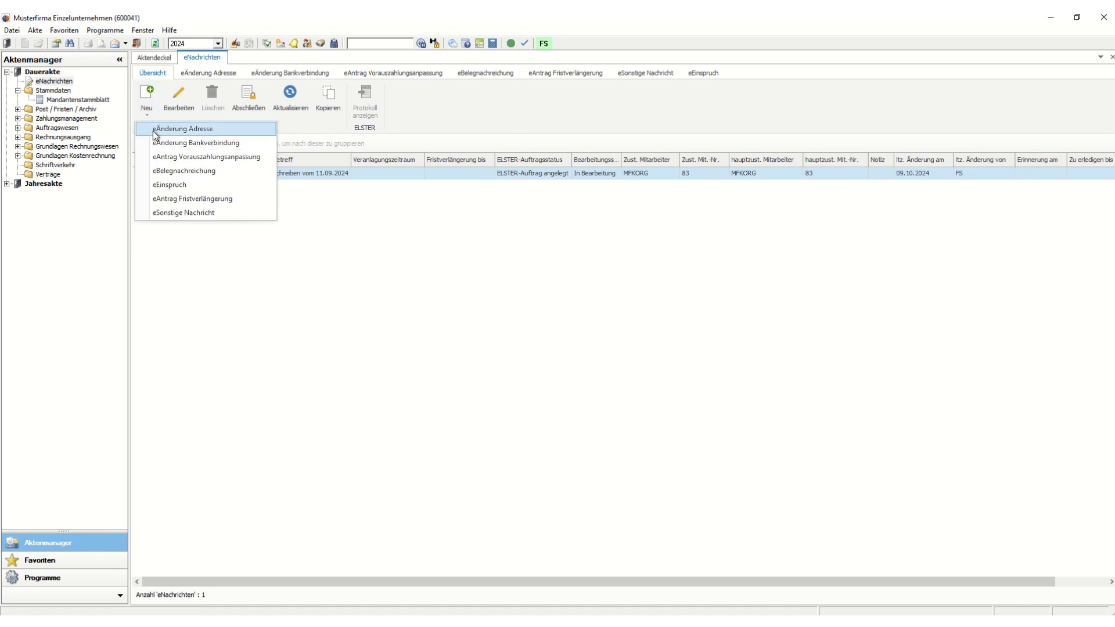
pyautogui.click(208, 212)
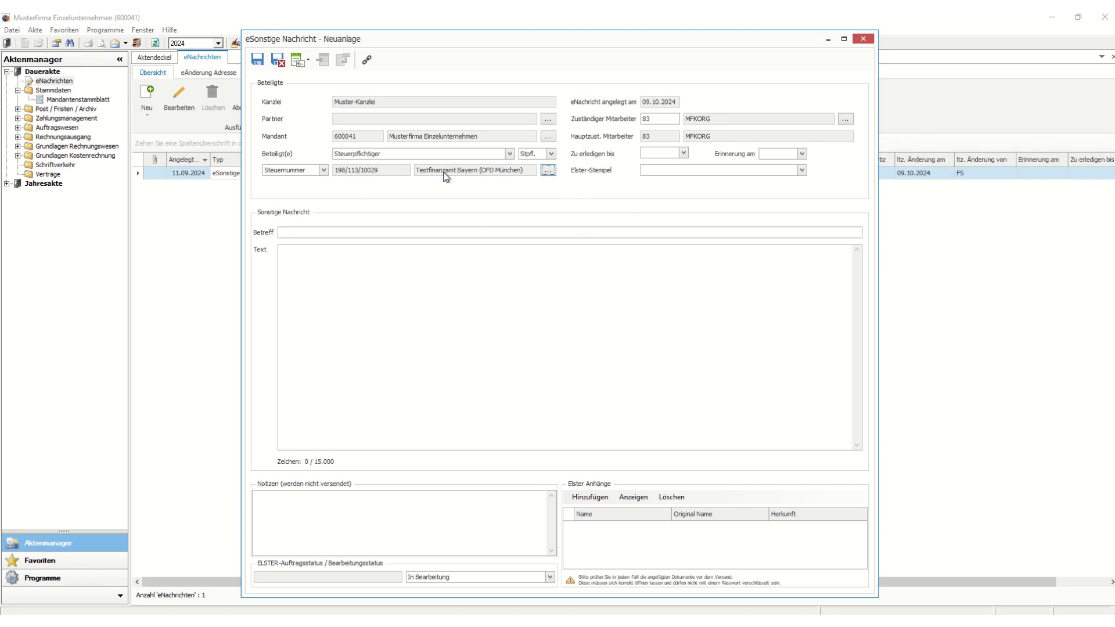
pyautogui.click(549, 171)
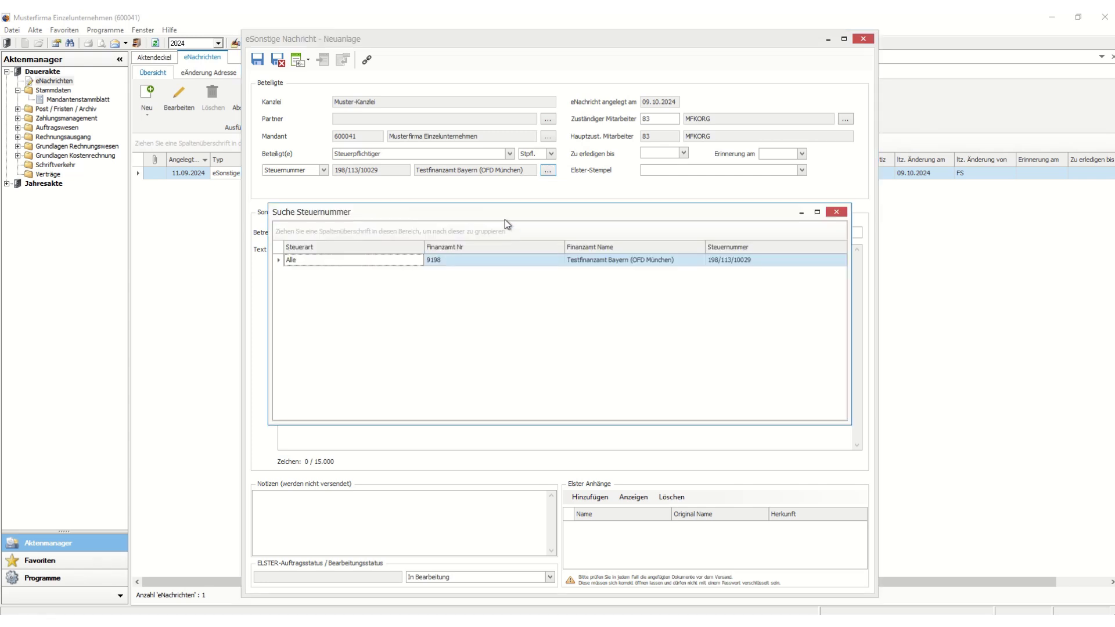
pyautogui.click(841, 212)
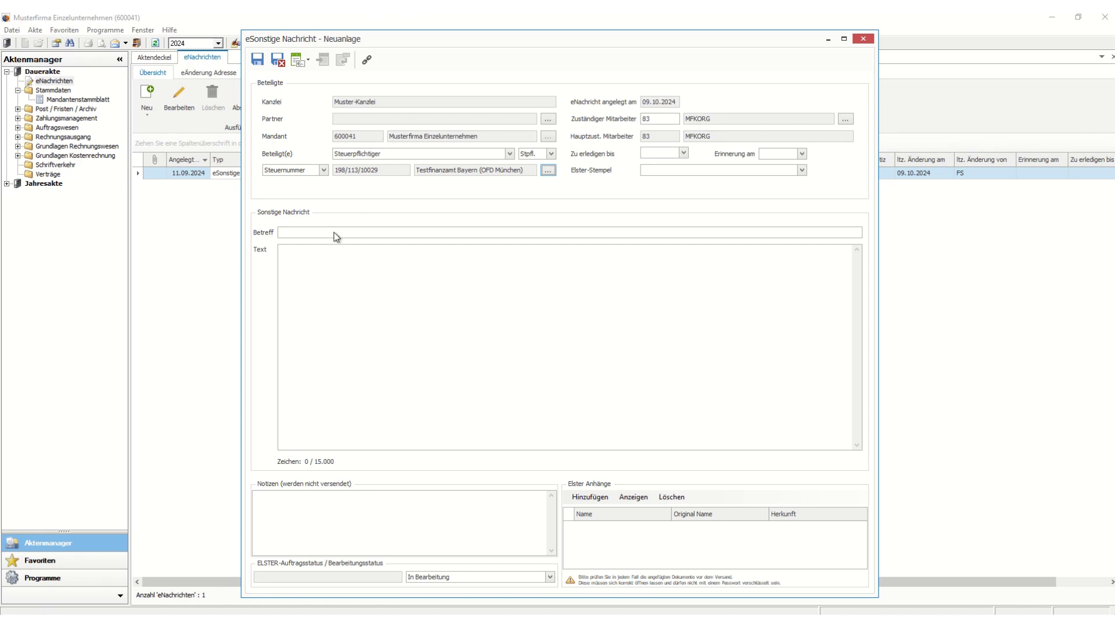
# Enter the subject "Schreiben vom 09.10.2024" and the message text "Hier steht ein Text."
pyautogui.click(318, 232)
pyautogui.write('Schreiben vom 09.10.2024')
pyautogui.click(344, 264)
pyautogui.write('Hier steht ein Text.')
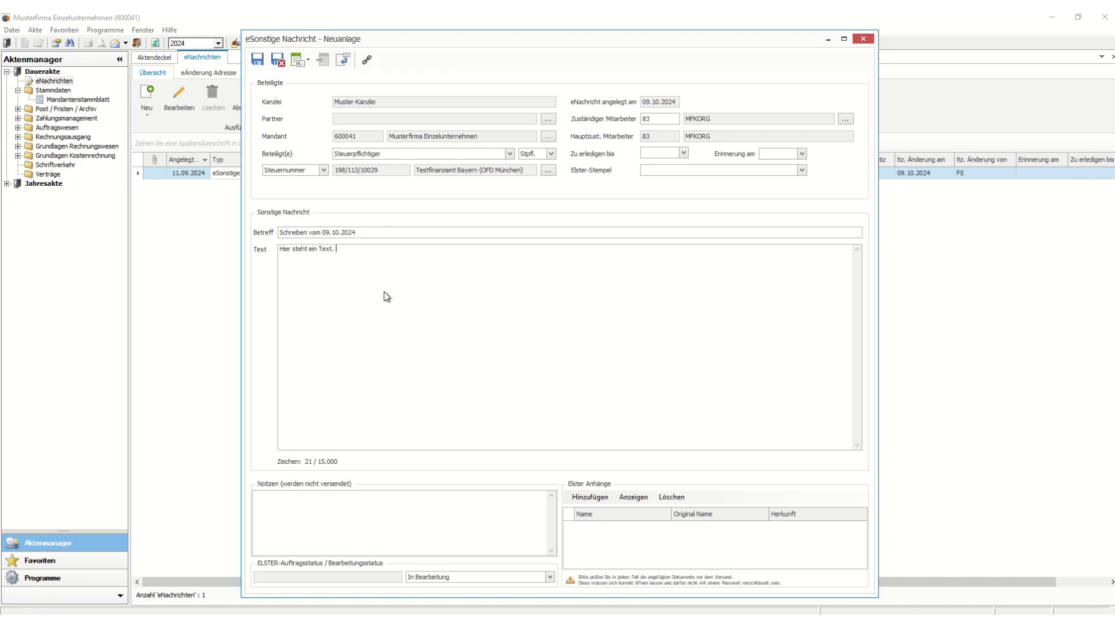
pyautogui.rightClick(389, 319)
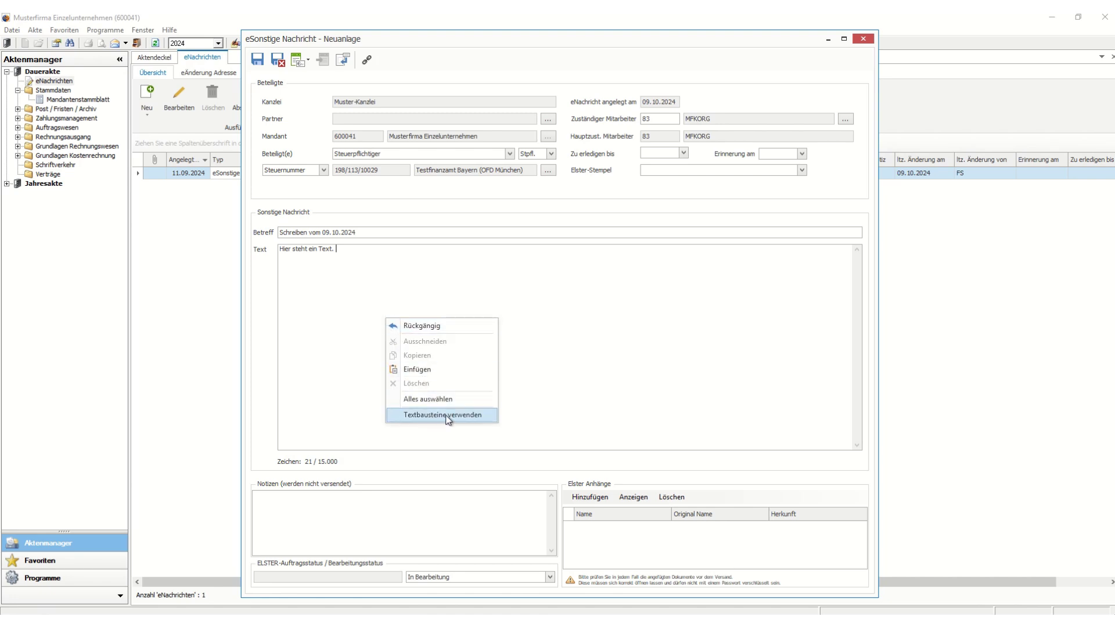
pyautogui.click(423, 414)
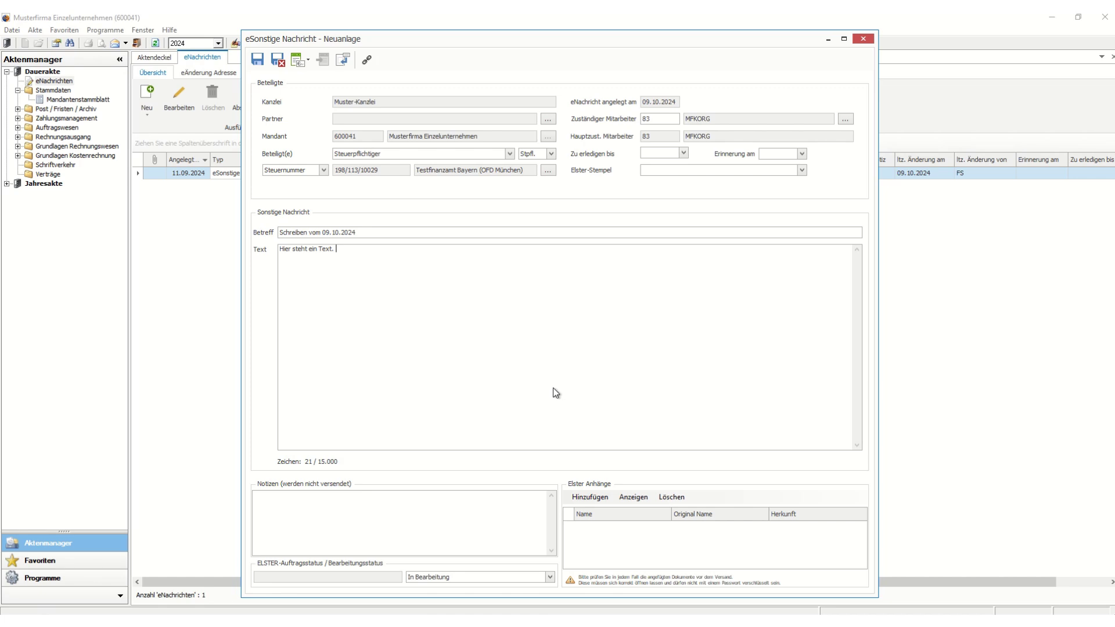
# Attach the file Test eNachricht PDF from the Demo Dokumente folder as a new PDF document and save the message
pyautogui.click(596, 498)
pyautogui.click(631, 500)
pyautogui.click(590, 498)
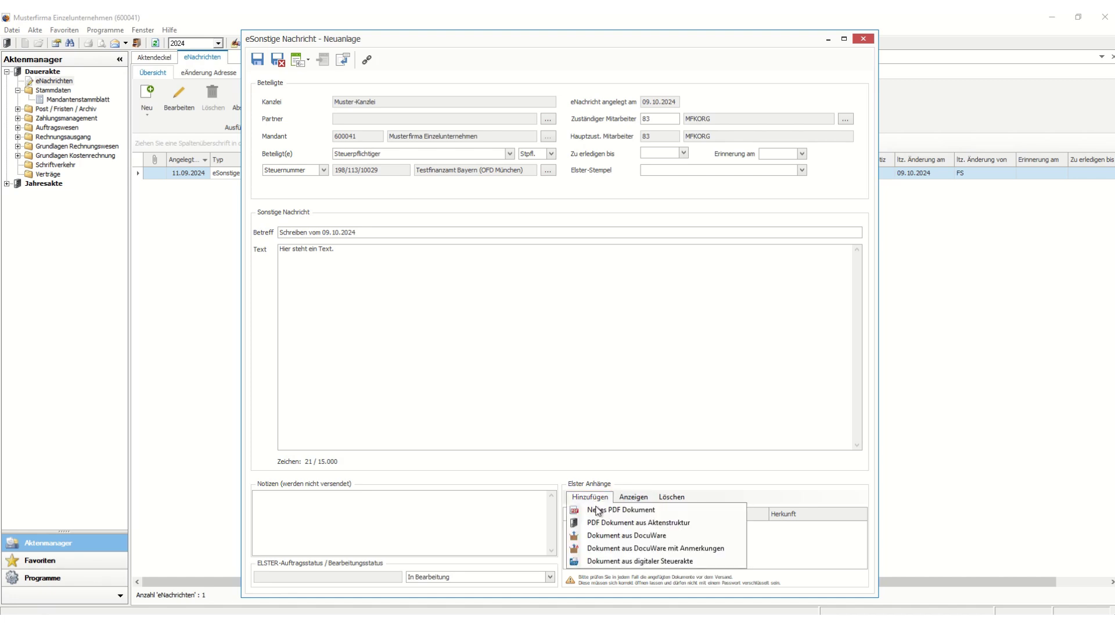
pyautogui.click(601, 512)
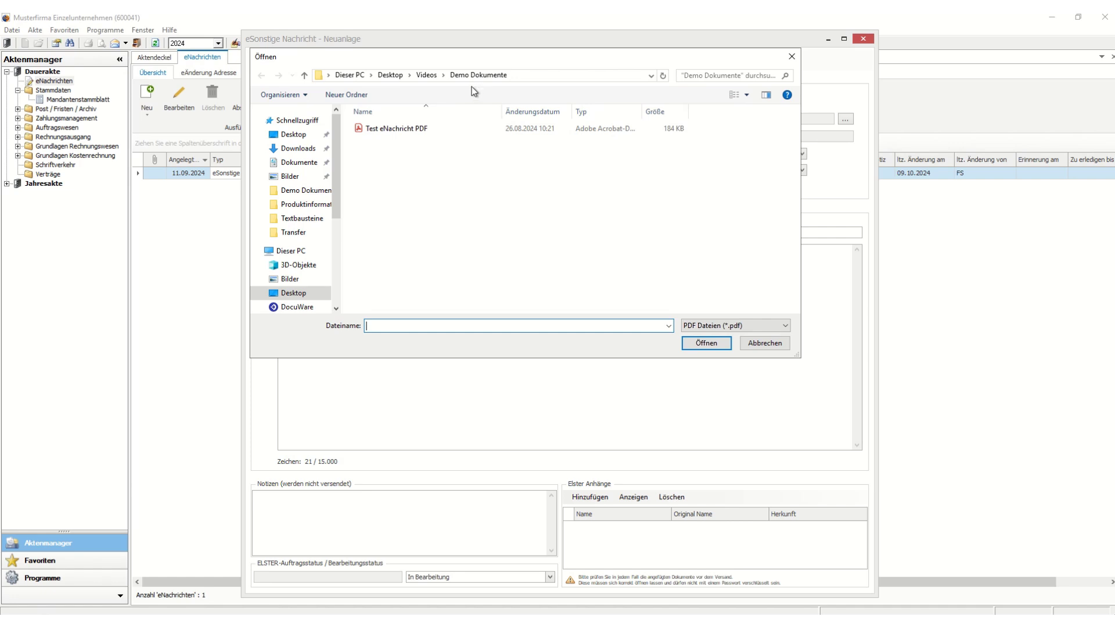
pyautogui.doubleClick(427, 128)
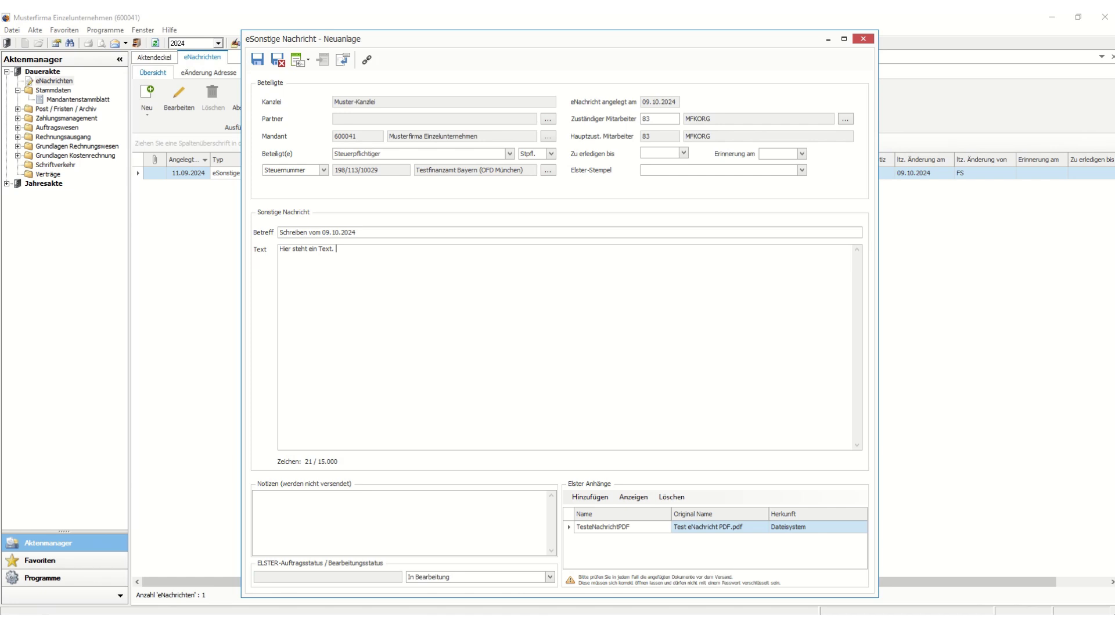
pyautogui.hotkey('ctrl', 's')
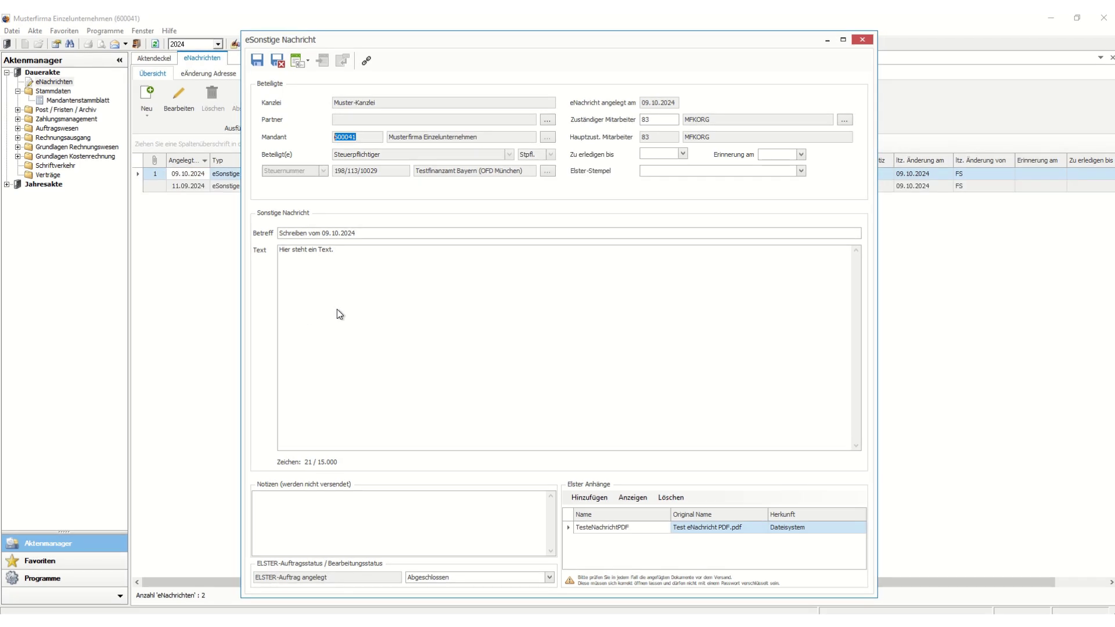
# Transfer the message to the Elster-Auftragsliste and acknowledge the confirmation
pyautogui.click(308, 61)
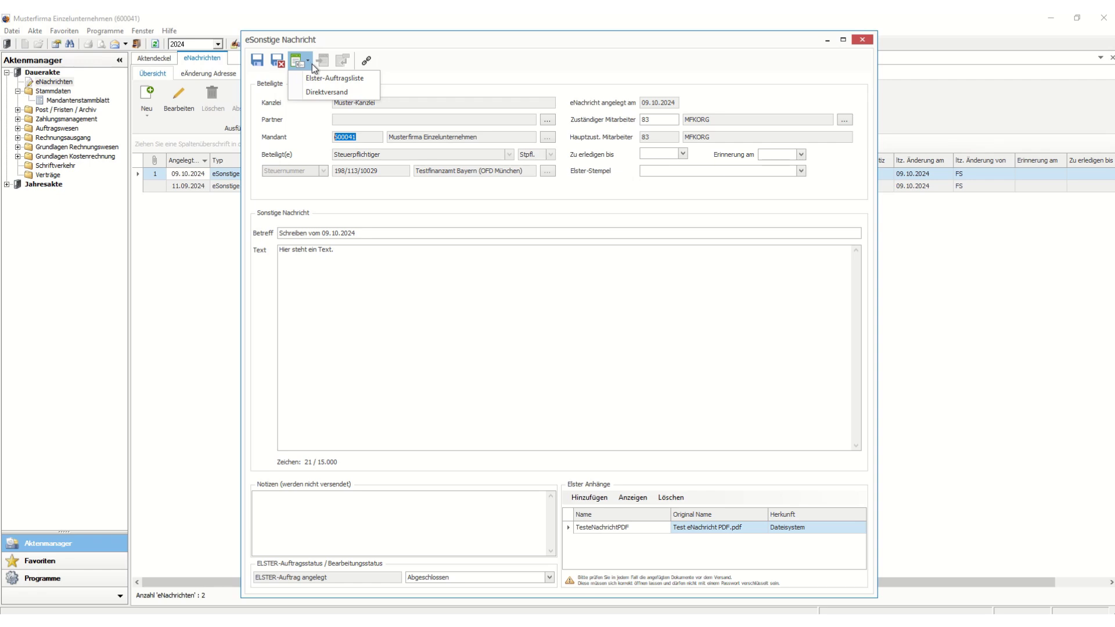
pyautogui.click(313, 64)
pyautogui.click(307, 65)
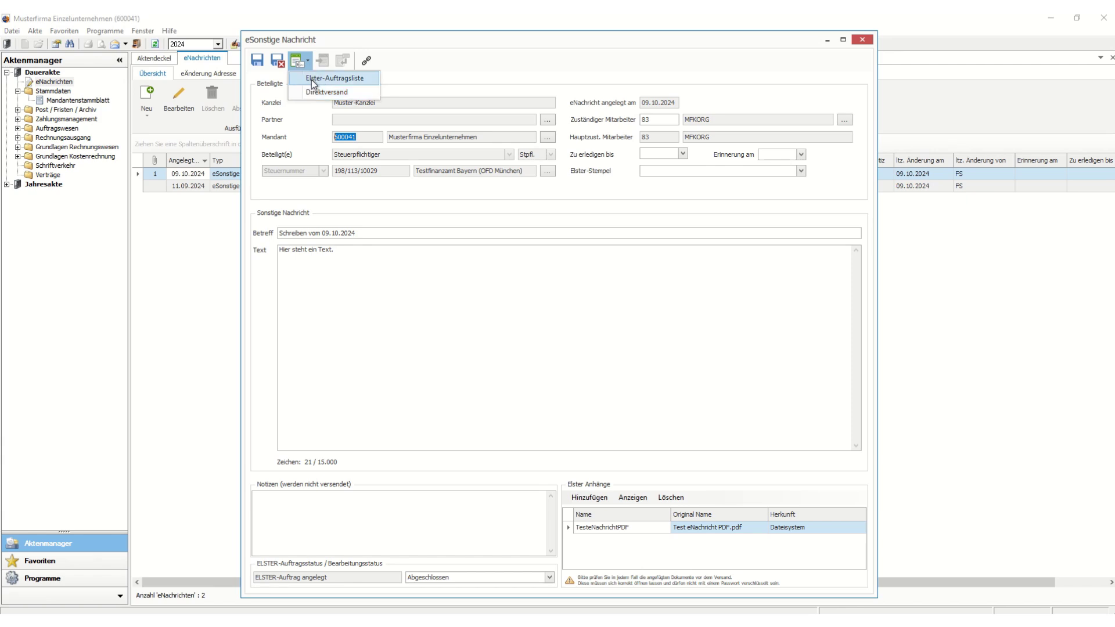
pyautogui.click(322, 79)
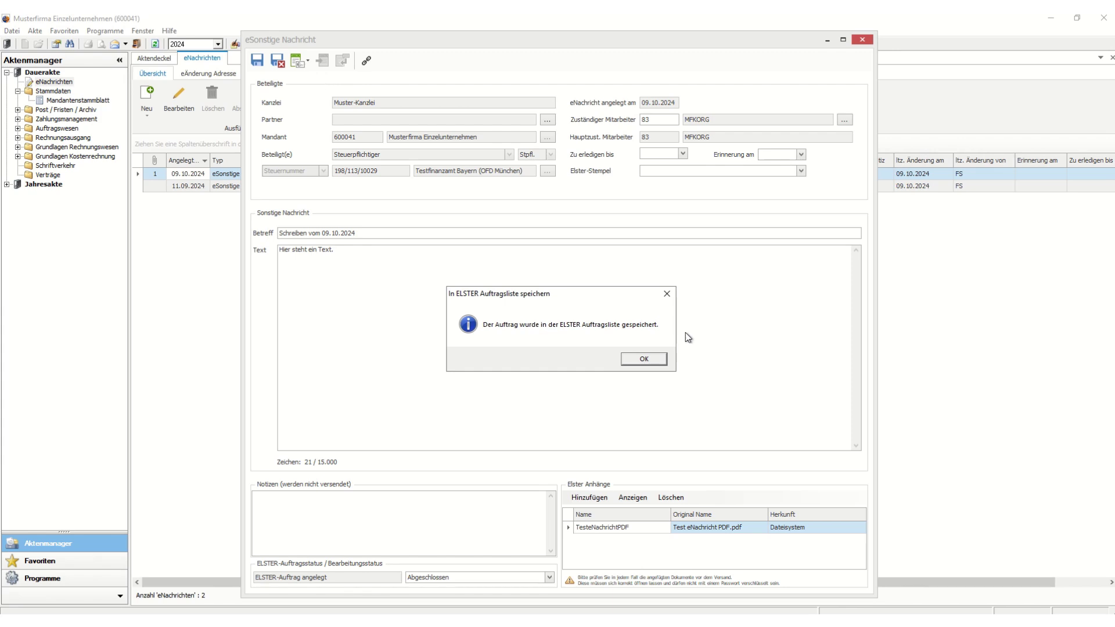
pyautogui.click(646, 359)
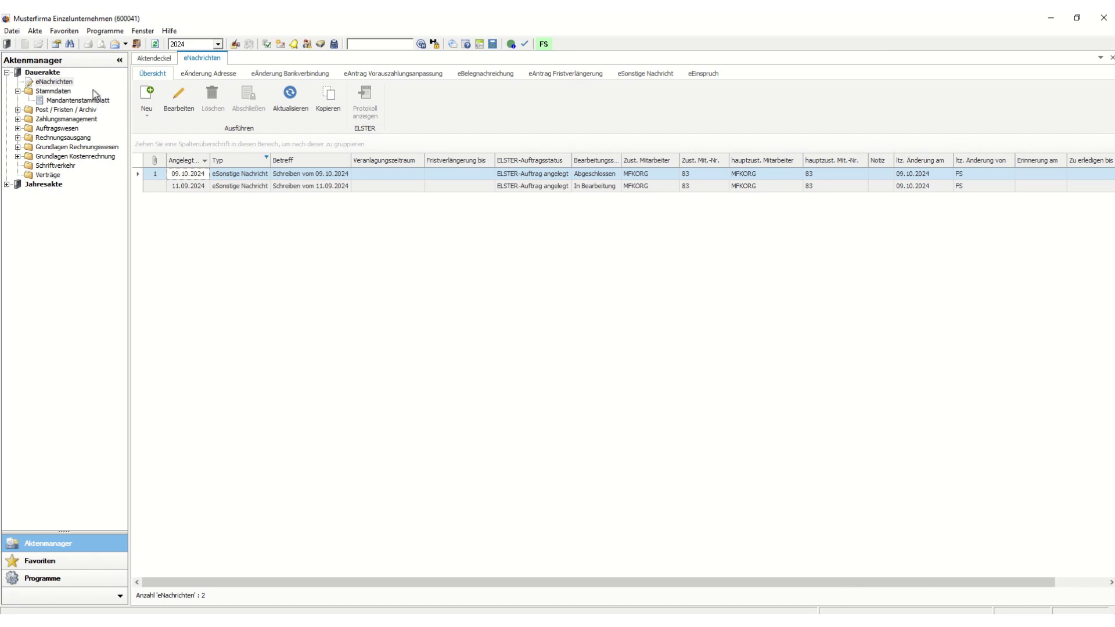
# Add an Elster-Auftragsliste document from the Transfer-/Drucklisten templates to the Dauerakte and open it
pyautogui.rightClick(49, 74)
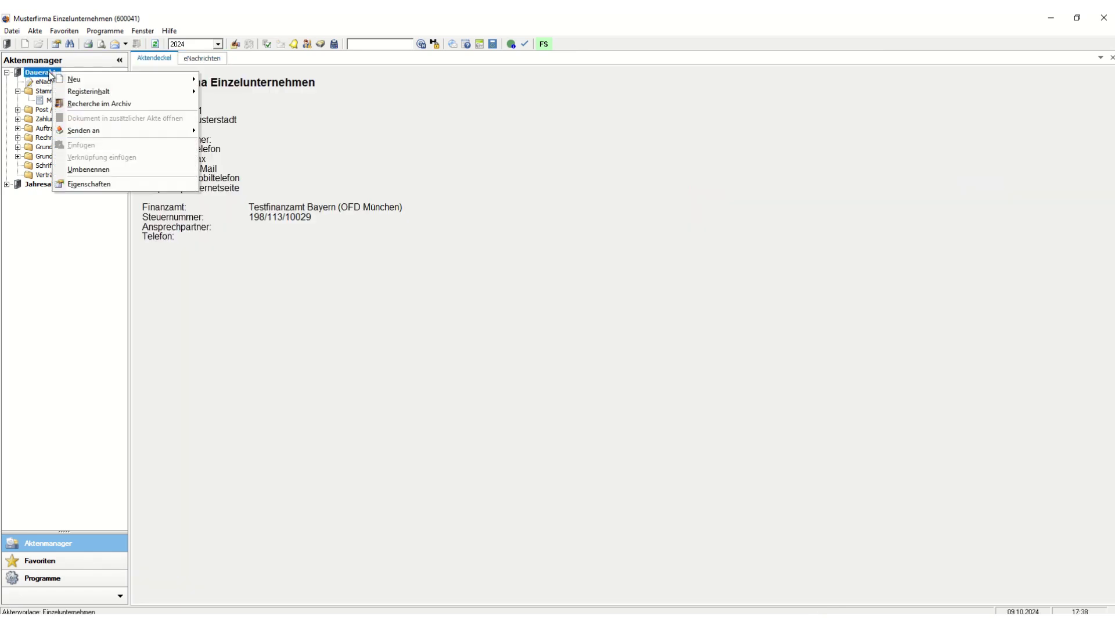
pyautogui.moveTo(86, 81)
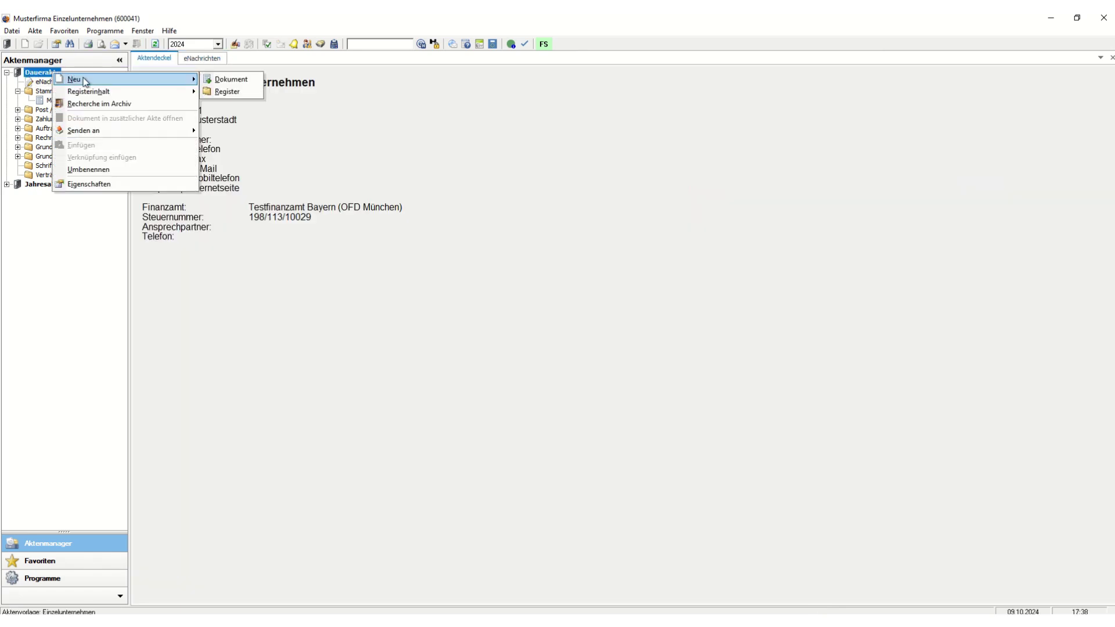
pyautogui.click(229, 83)
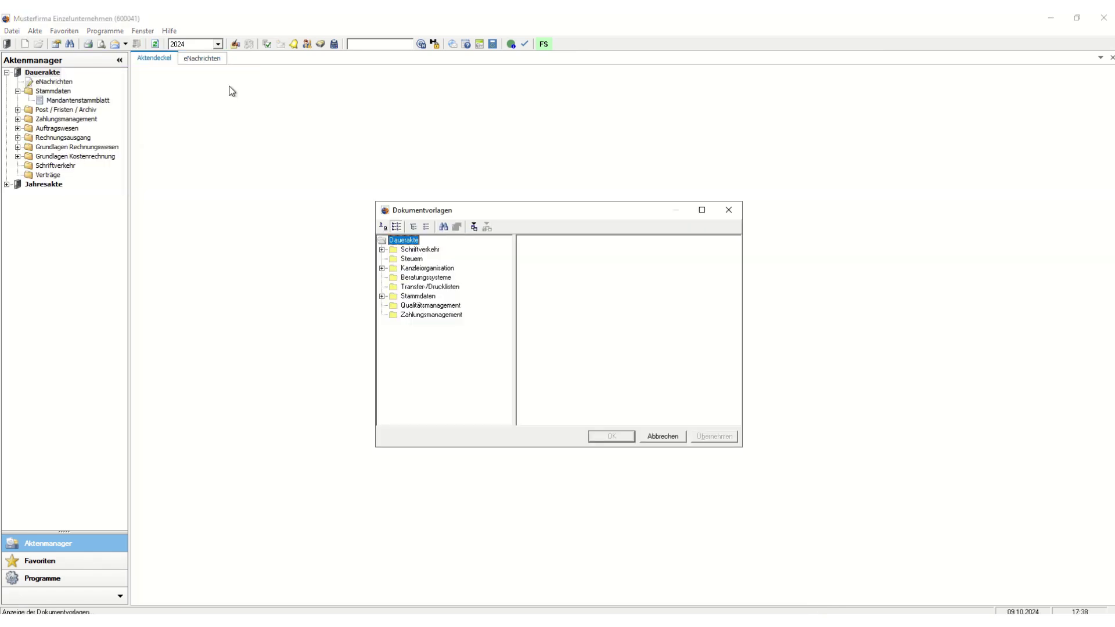
pyautogui.click(444, 288)
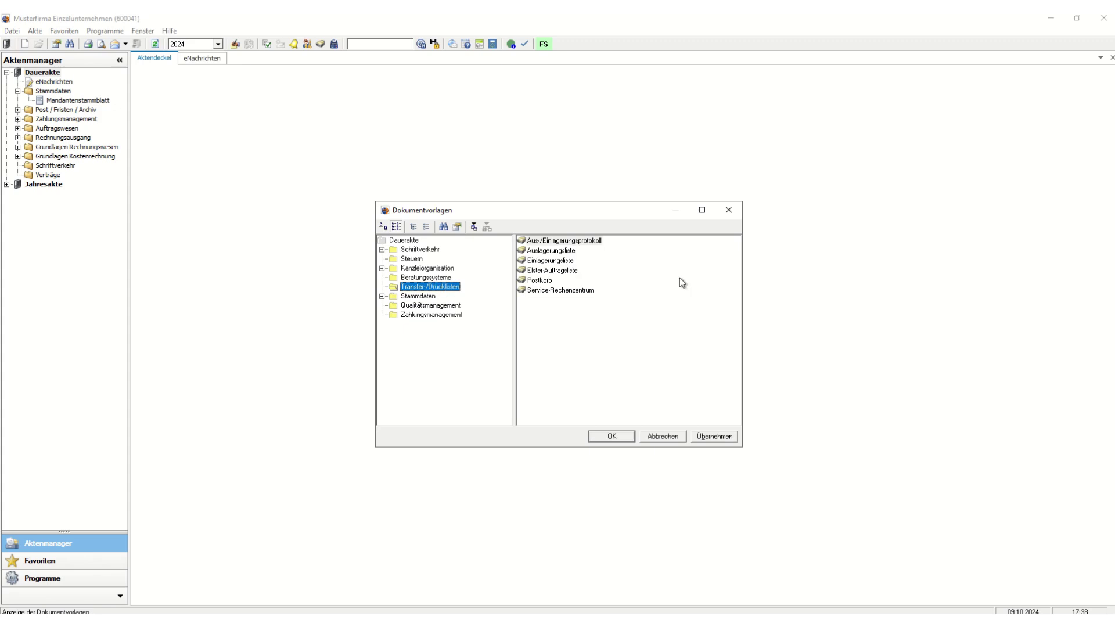
pyautogui.doubleClick(563, 271)
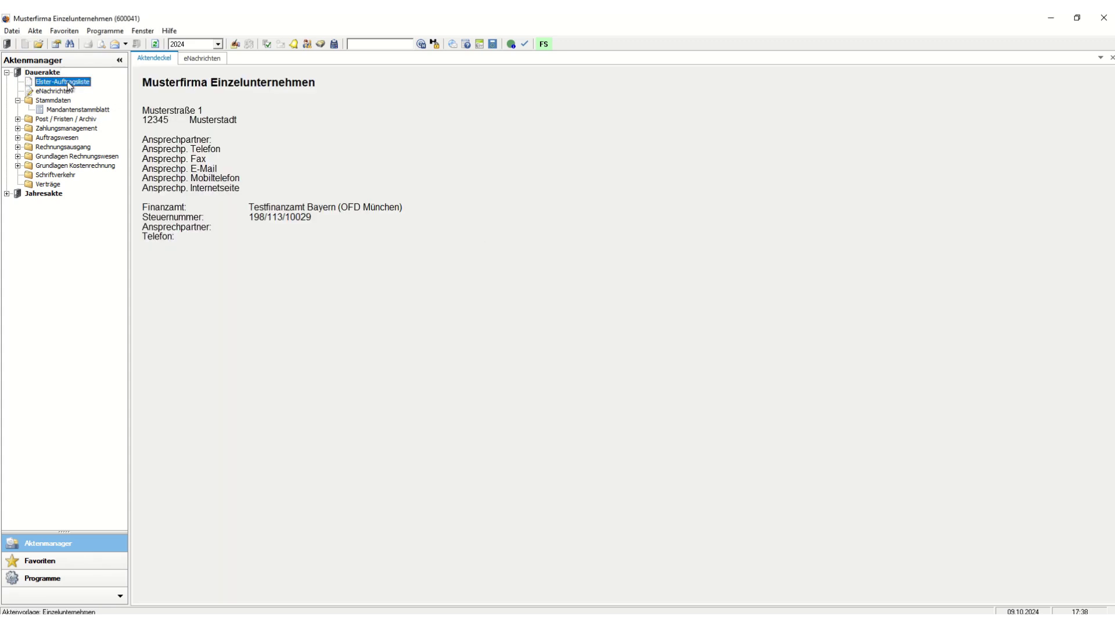
pyautogui.doubleClick(69, 86)
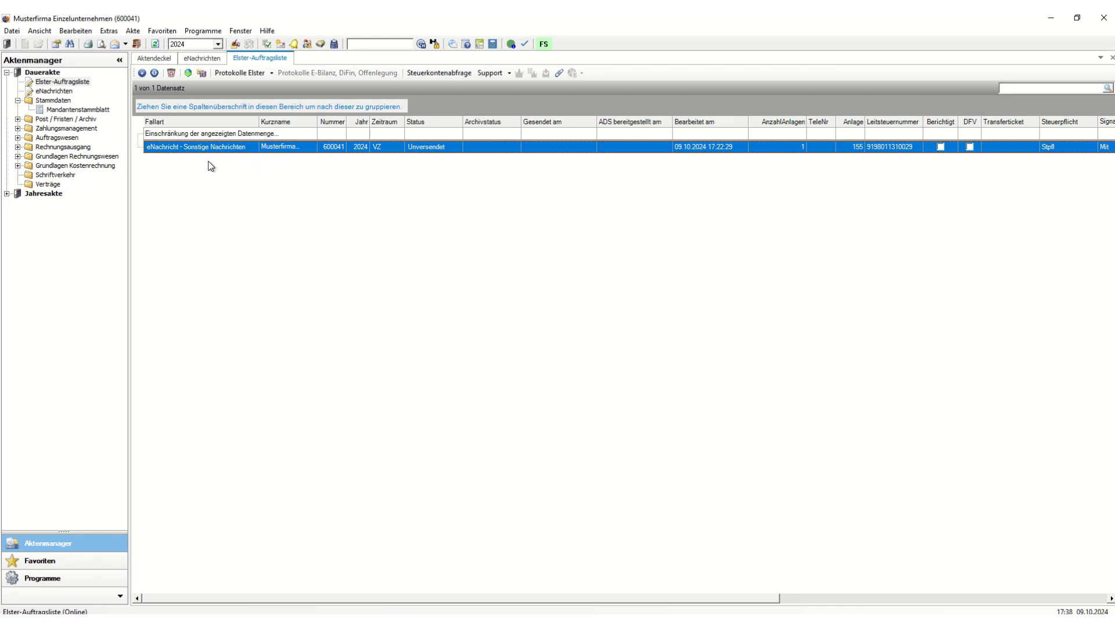
# Review the Übertragungsprotokoll preview of the eNachricht - Sonstige Nachrichten order and close it
pyautogui.doubleClick(223, 150)
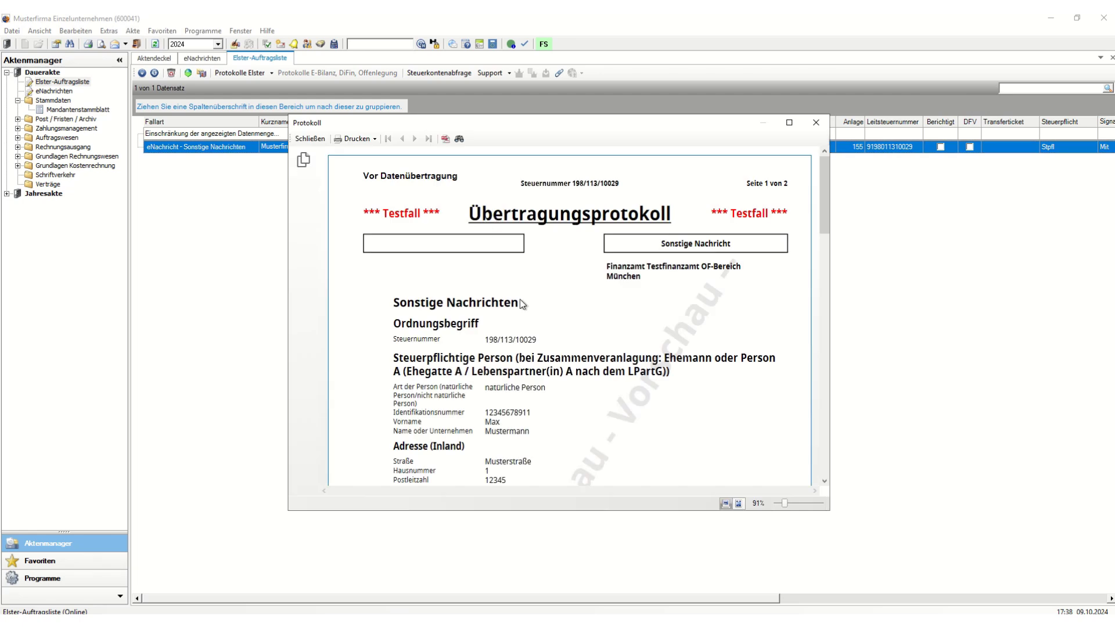
pyautogui.scroll(-1, 552, 361)
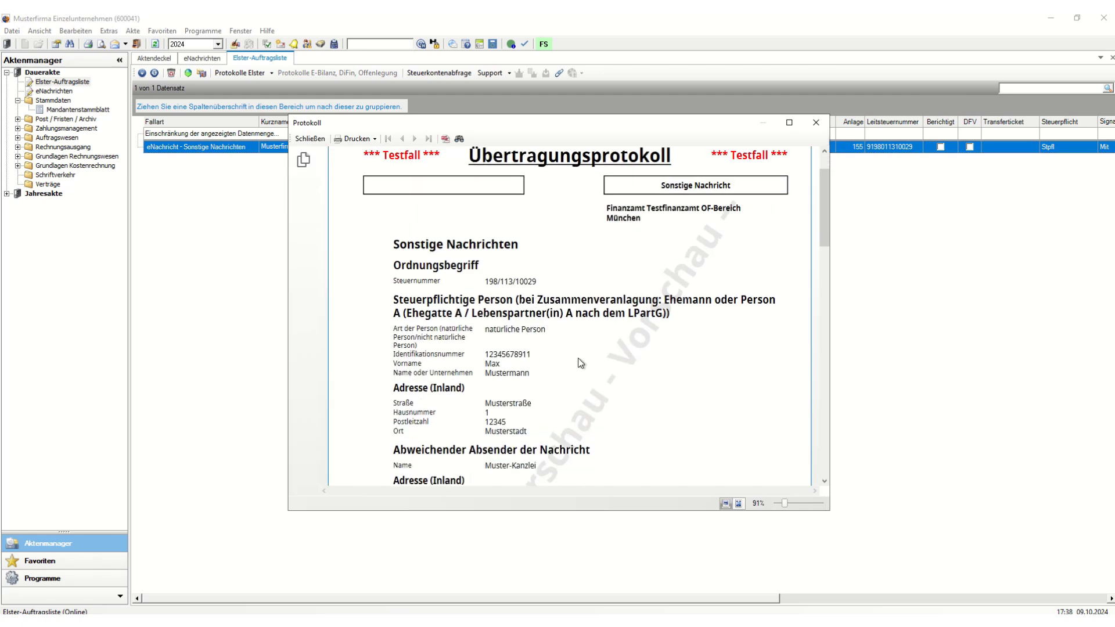
pyautogui.scroll(-1, 581, 357)
pyautogui.scroll(-3, 601, 335)
pyautogui.scroll(3, 597, 325)
pyautogui.scroll(-3, 594, 324)
pyautogui.scroll(5, 592, 323)
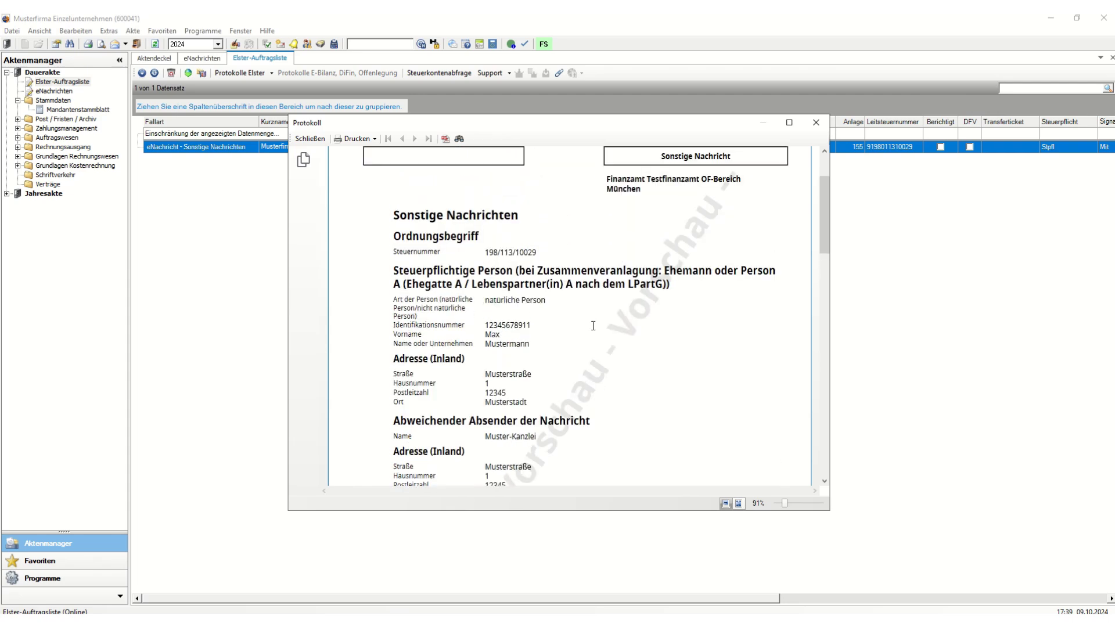
pyautogui.click(310, 140)
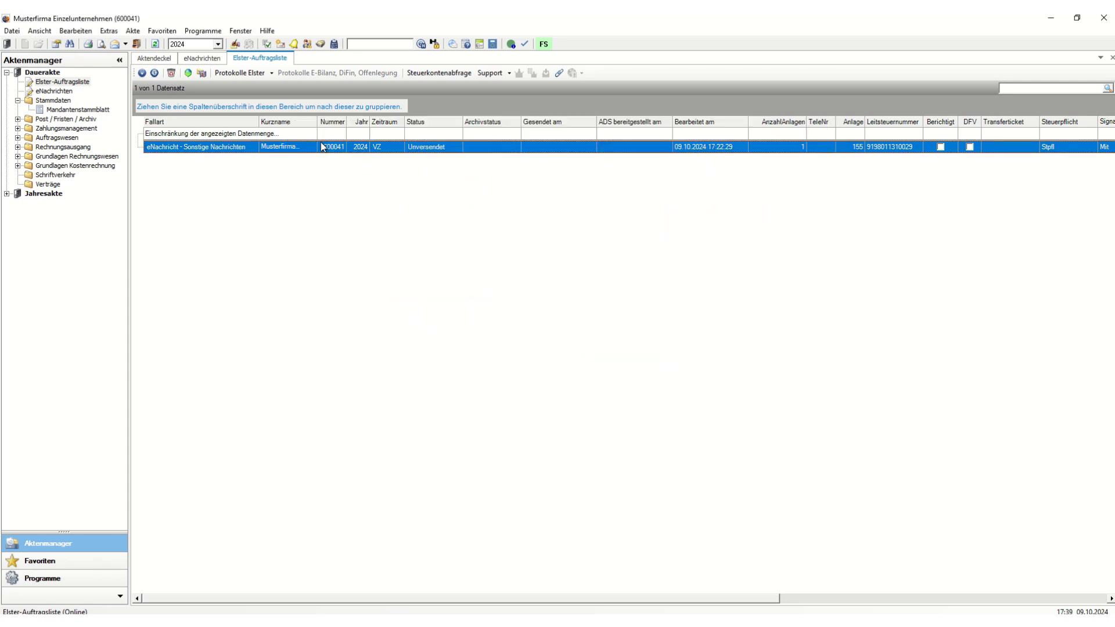
# View the Aufträge versenden dialog for the eNachricht - Sonstige Nachrichten order and close it without sending
pyautogui.rightClick(196, 150)
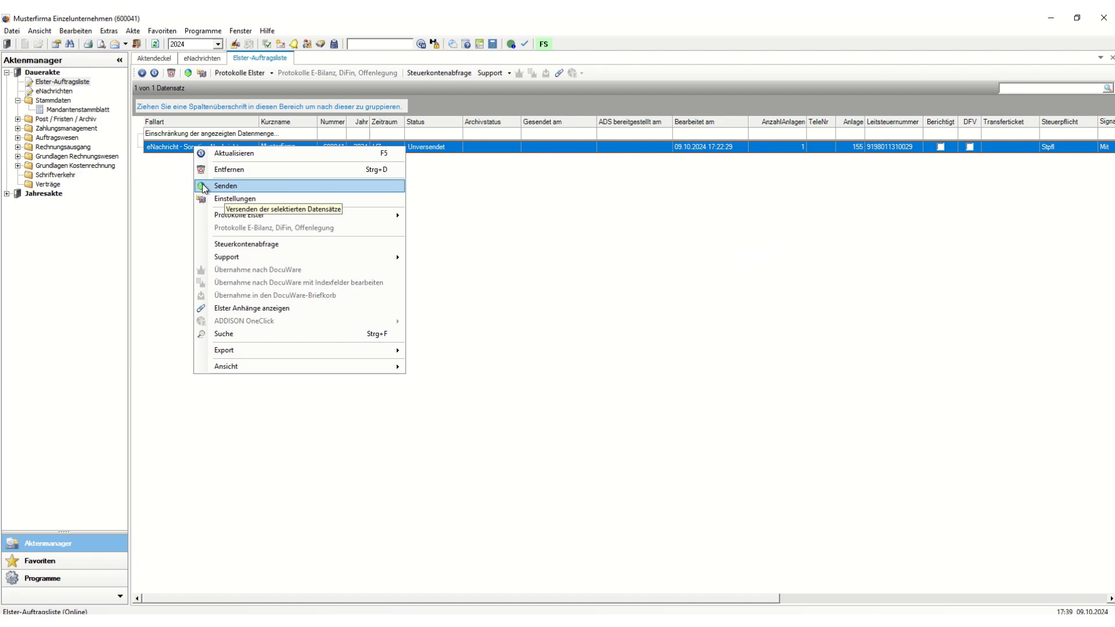
pyautogui.click(169, 178)
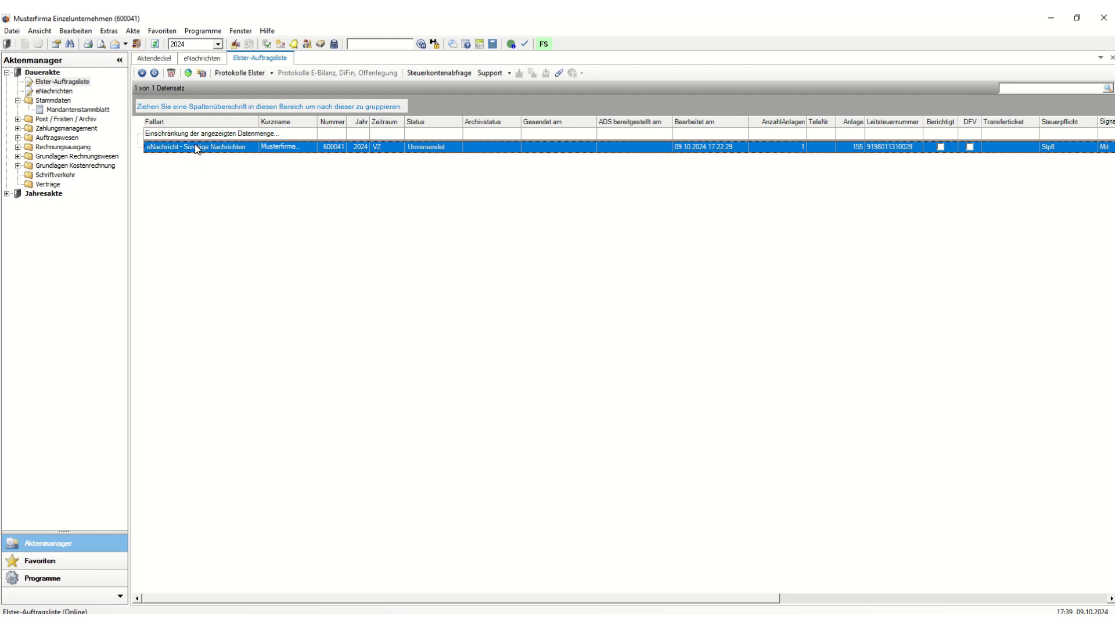
pyautogui.click(188, 73)
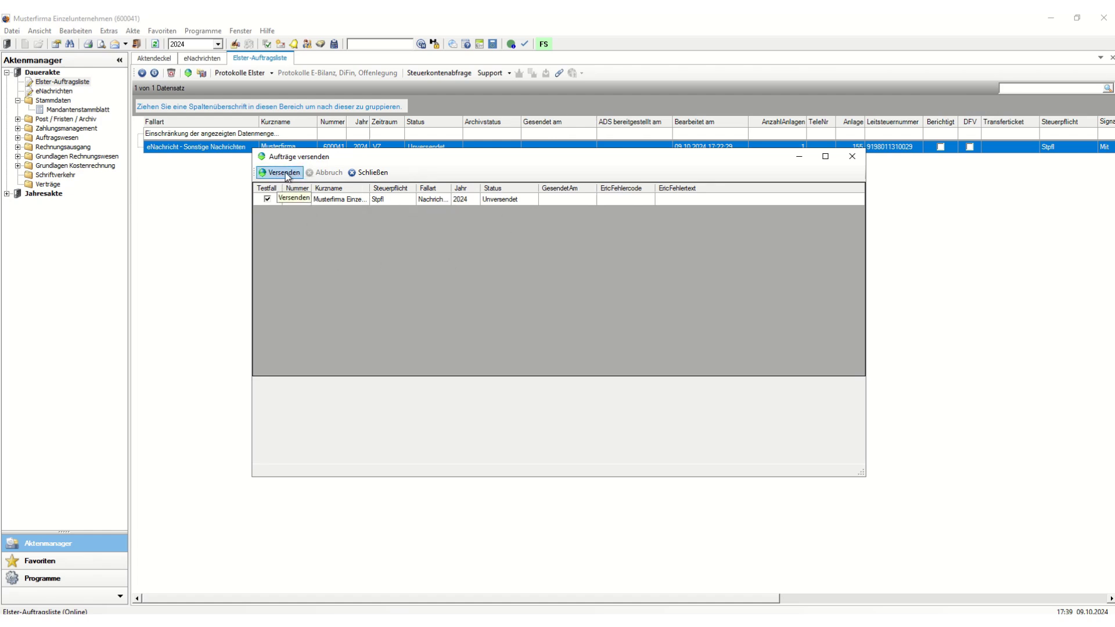
pyautogui.click(373, 171)
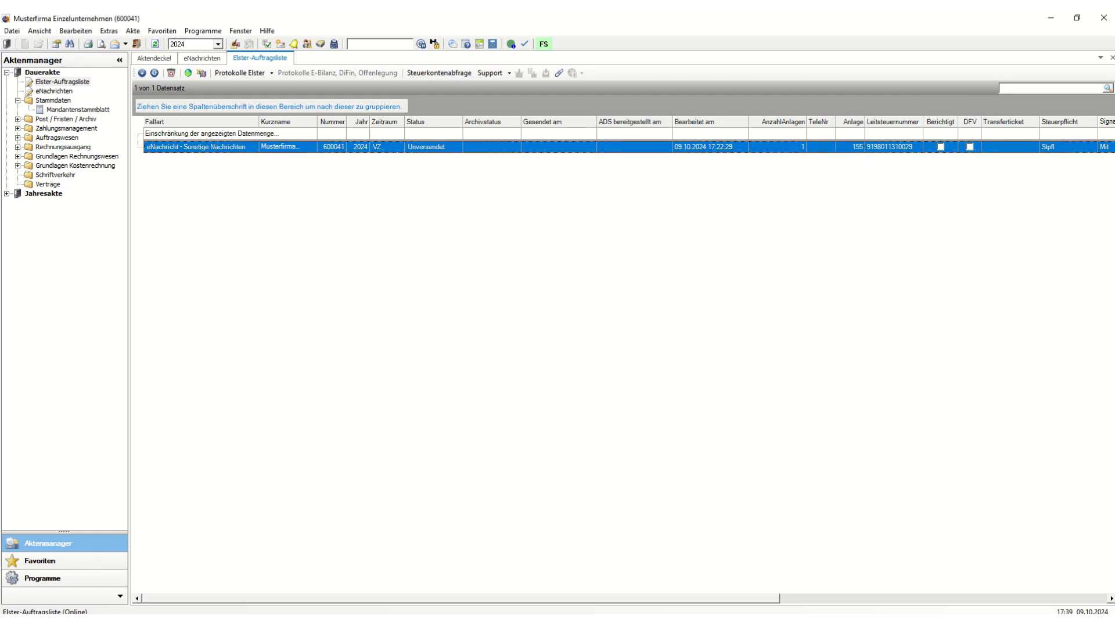